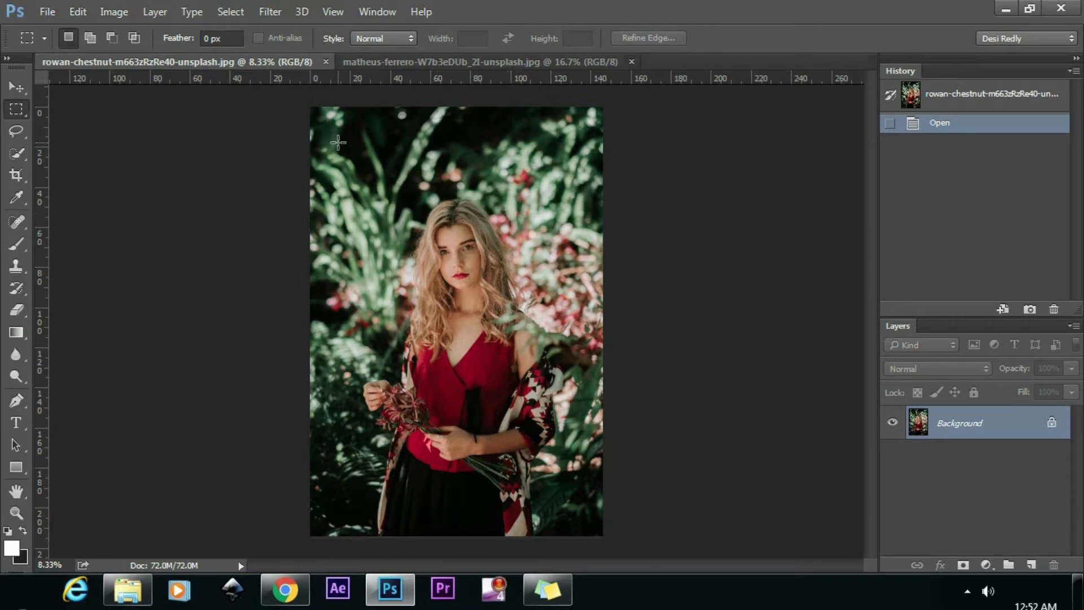
Step: Draw a rectangular marquee across the upper part of the garden portrait and deselect it
right_click(18, 110)
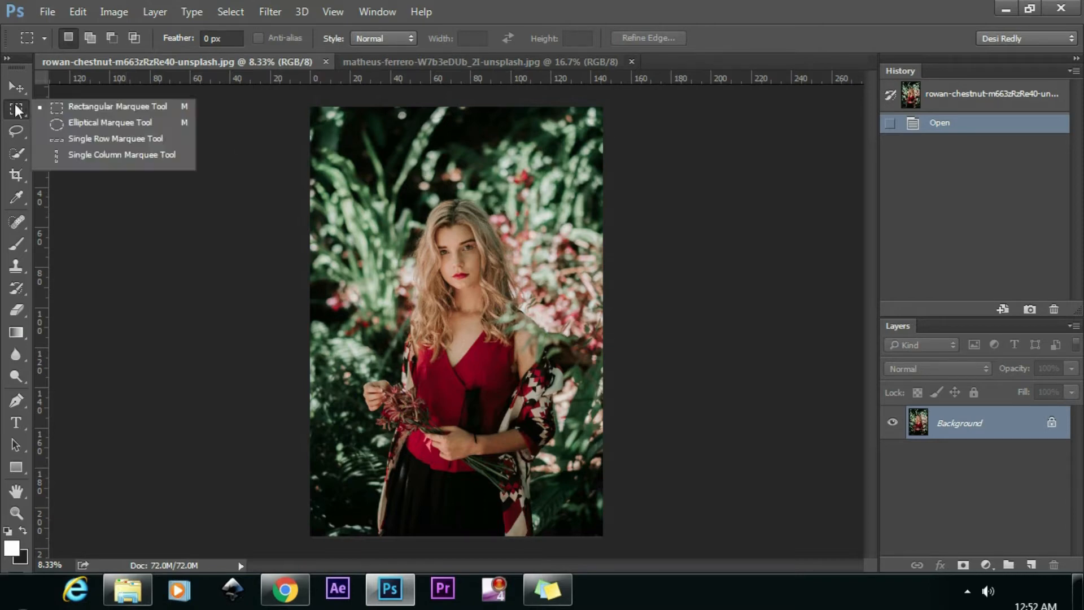
left_click(16, 106)
left_click_drag(342, 146, 558, 309)
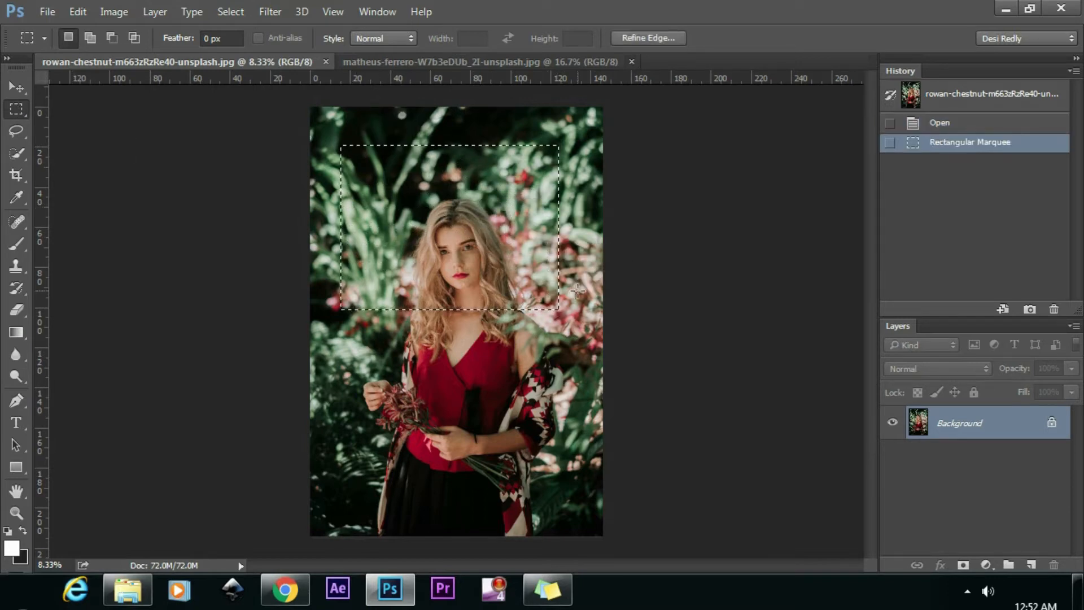
left_click(568, 338)
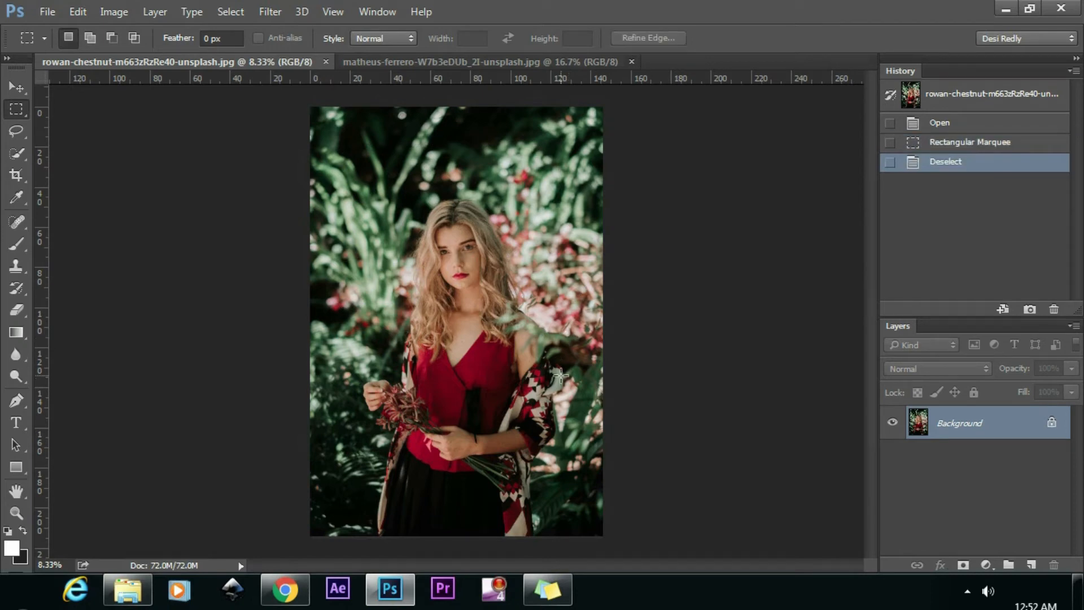
Step: Copy the woman's head with a rectangular marquee, paste it as a new layer and move the copy down over her waist
left_click_drag(526, 181, 327, 299)
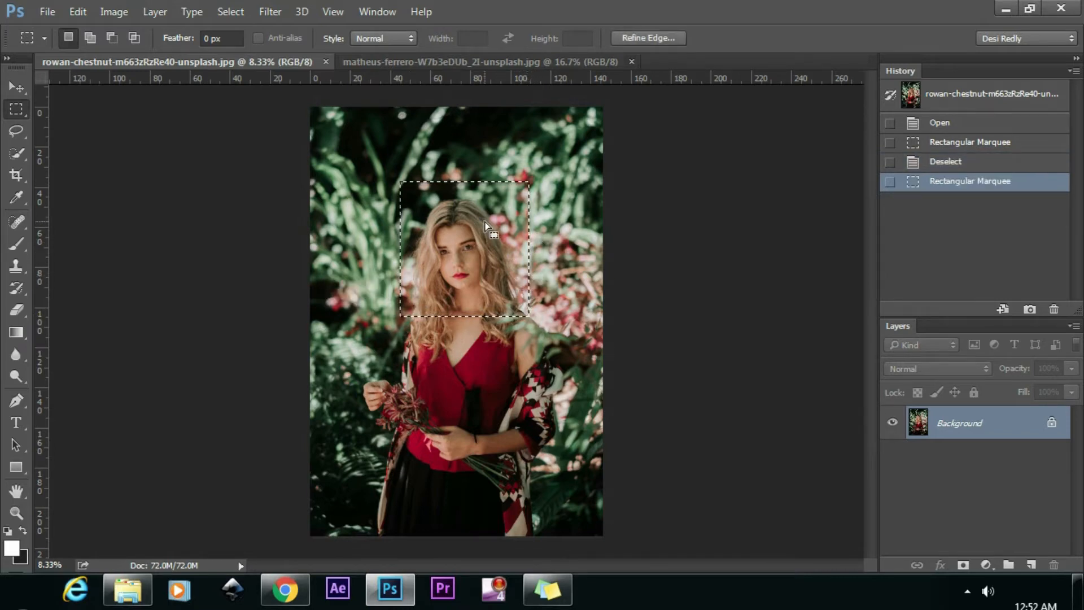
left_click(76, 12)
left_click(516, 79)
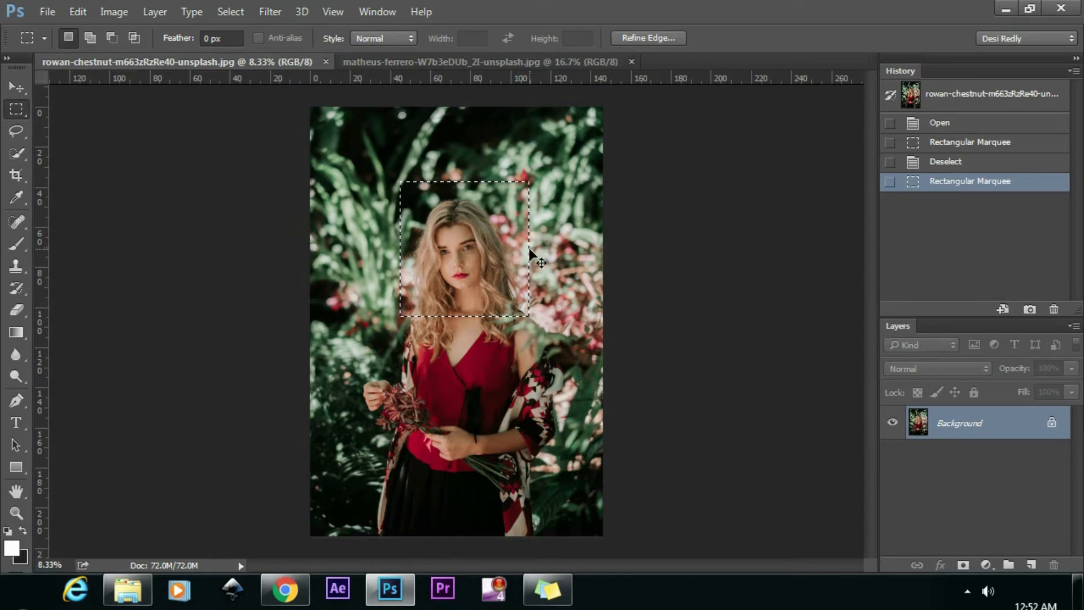
key("ctrl+c")
key("ctrl+v")
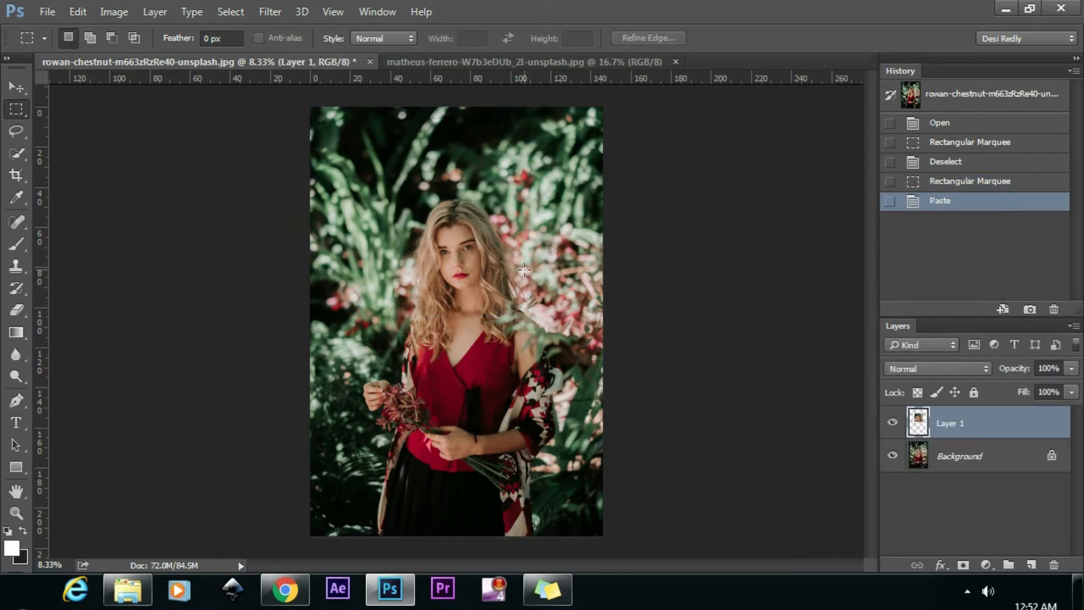
key("v")
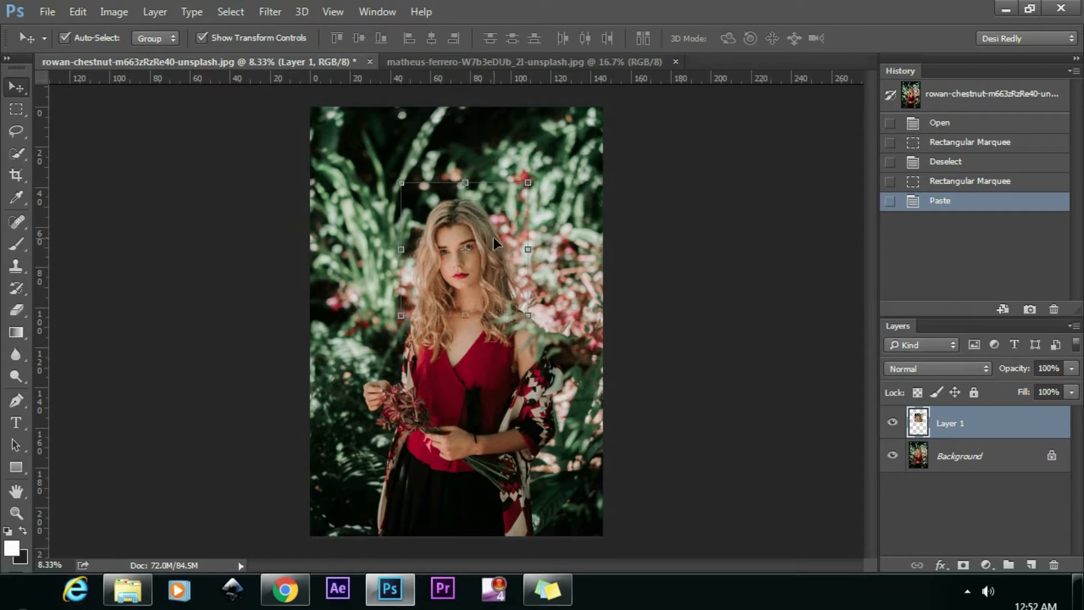
left_click_drag(480, 261, 459, 432)
Step: Undo the moved copy, the paste and the head selection, and return to the Rectangular Marquee tool
key("ctrl+alt+z")
key("ctrl+alt+z")
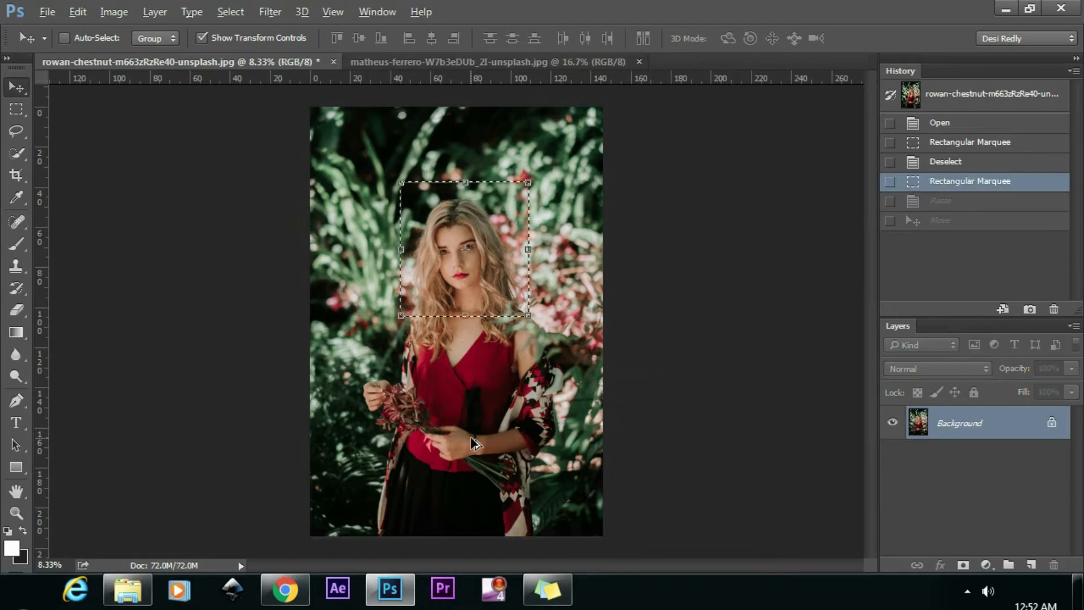
key("ctrl+alt+z")
left_click(23, 107)
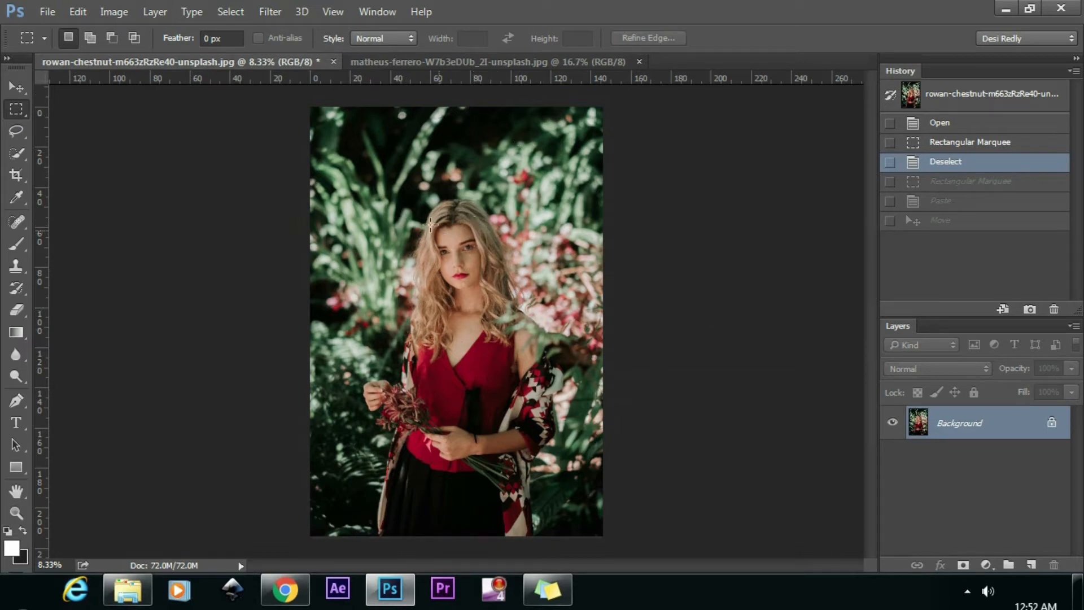
Step: Switch to the denim-jacket portrait and draw three rectangular marquees that replace one another over the face, ending with nothing selected
left_click(416, 61)
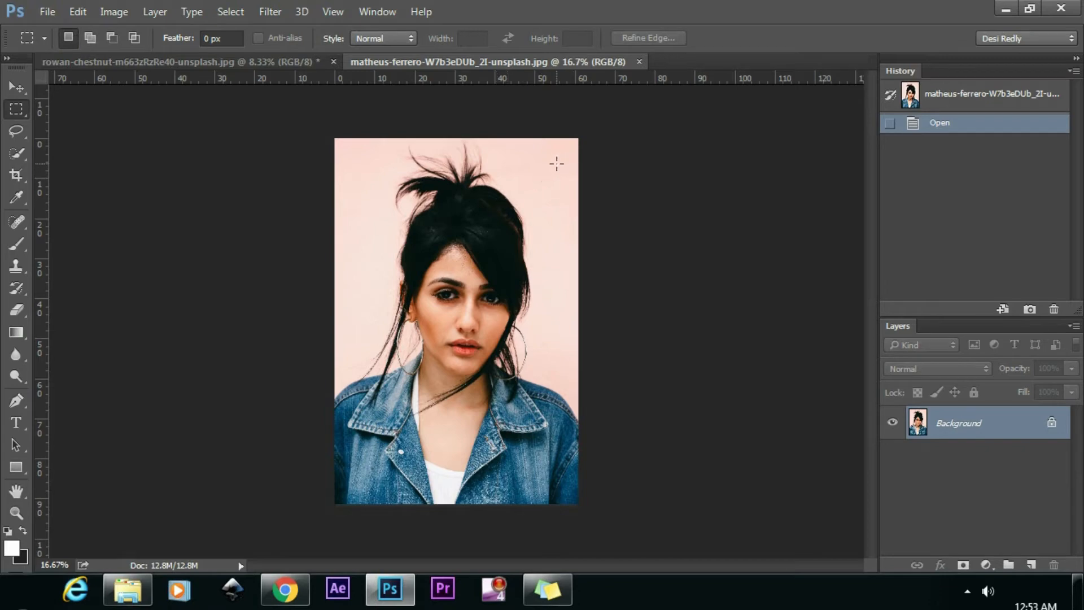
left_click_drag(553, 179, 353, 324)
left_click_drag(569, 408, 443, 240)
left_click_drag(548, 176, 415, 326)
left_click(557, 355)
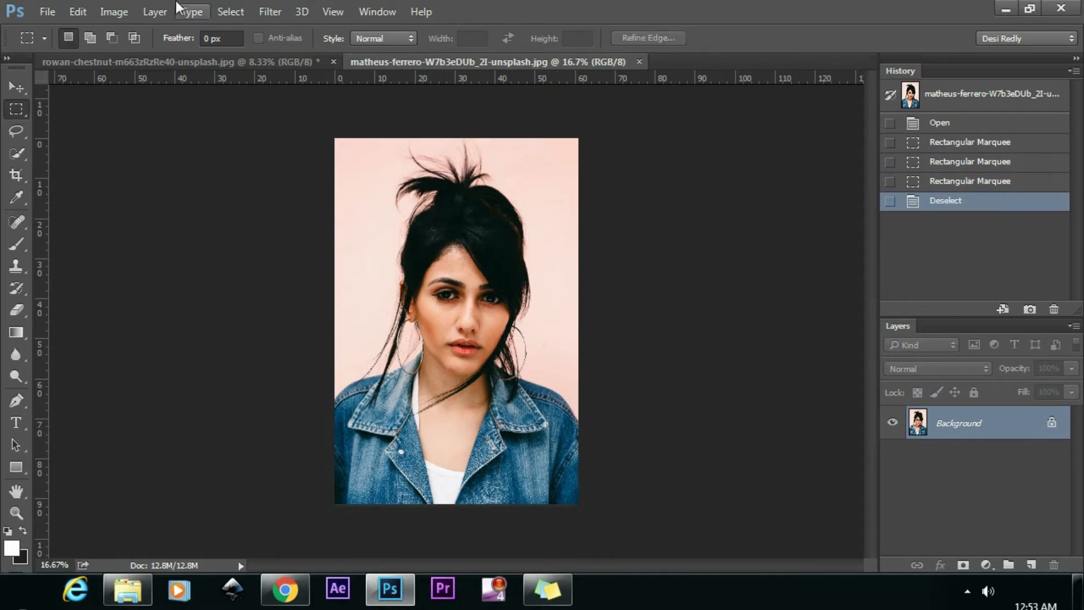
Step: In Add to Selection mode, build a selection from four rectangles over the hair, lower face, topknot and the side of the face
left_click(92, 43)
left_click_drag(542, 198, 397, 286)
left_click_drag(533, 410, 404, 333)
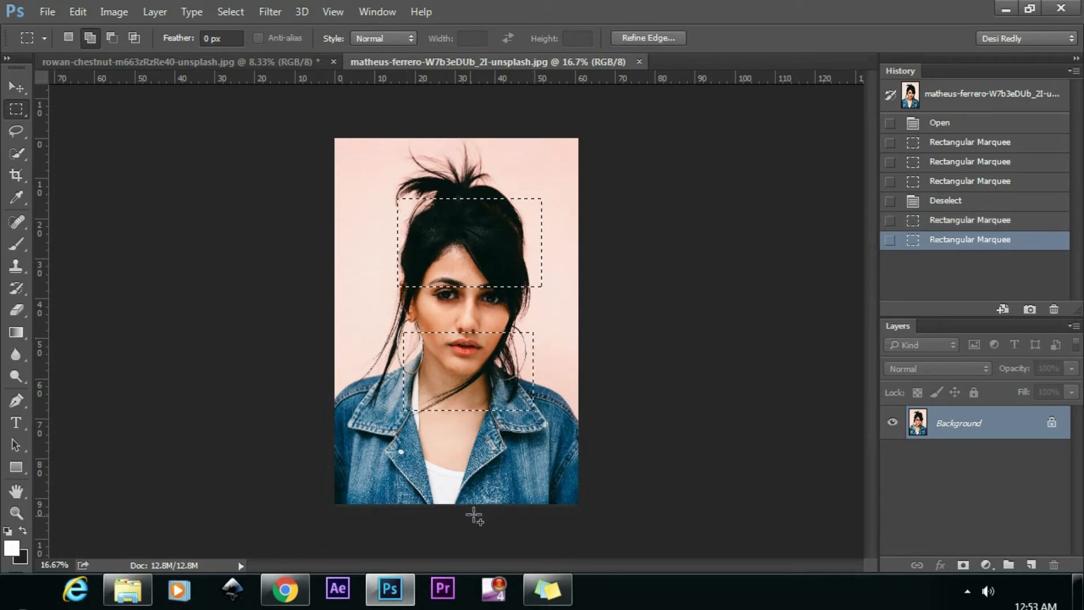
left_click_drag(528, 159, 415, 188)
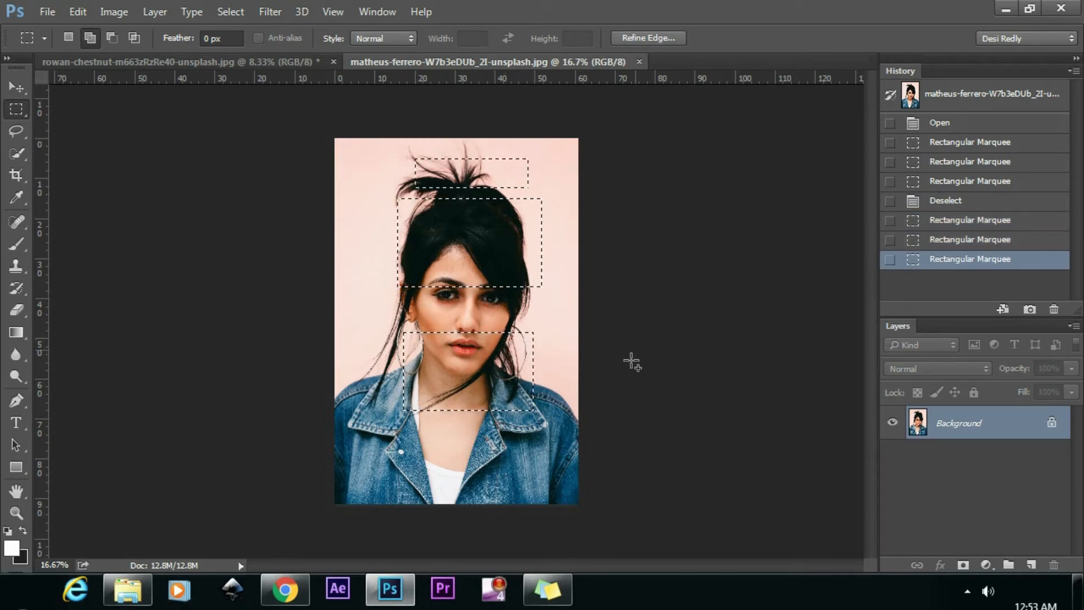
left_click_drag(571, 319, 508, 378)
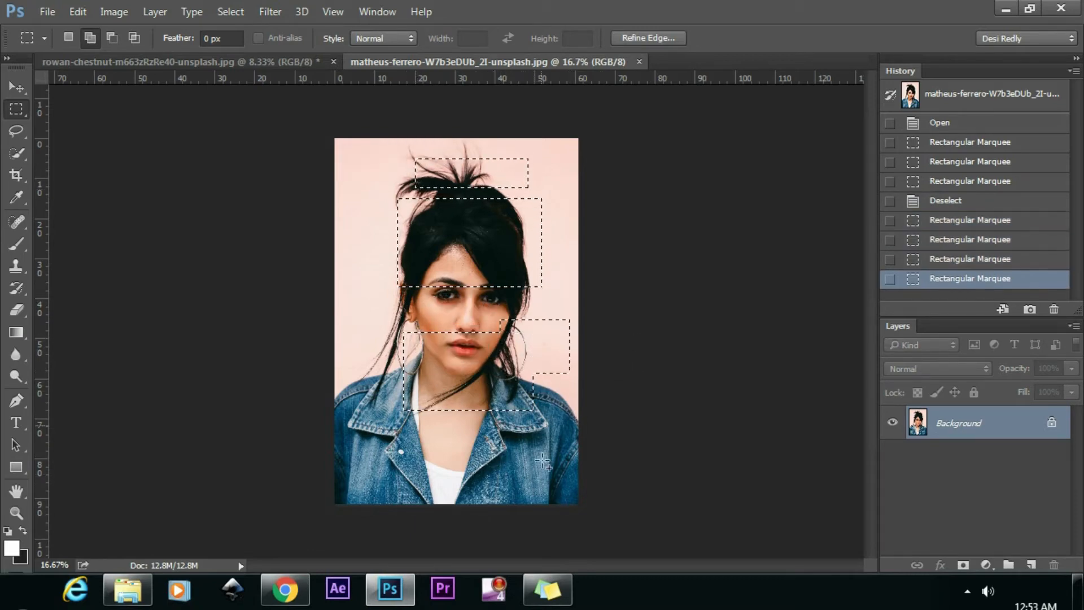
Step: In Subtract from Selection mode, cut rectangular areas out of the existing marquee selection around the lower face and topknot
left_click(112, 37)
left_click_drag(455, 448, 357, 356)
left_click_drag(530, 444, 667, 449)
left_click_drag(580, 297, 388, 404)
left_click_drag(564, 122, 373, 189)
Step: Set the marquee to Intersect with Selection, draw a rectangle overlapping the remaining hair selection, and deselect the result
left_click(134, 38)
left_click_drag(537, 347, 482, 261)
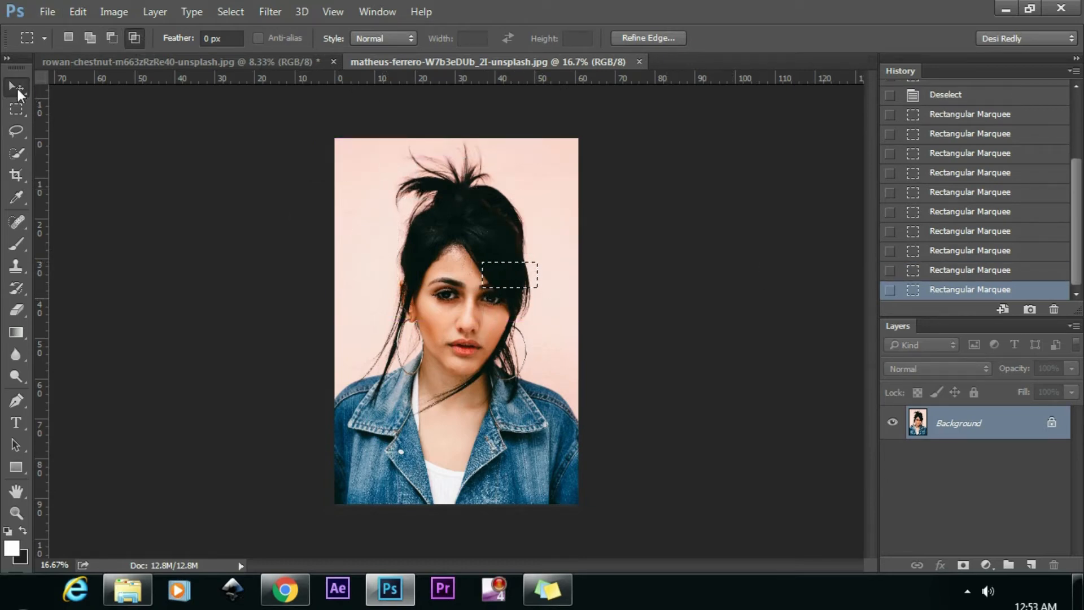
left_click(17, 88)
left_click(16, 109)
left_click(609, 198)
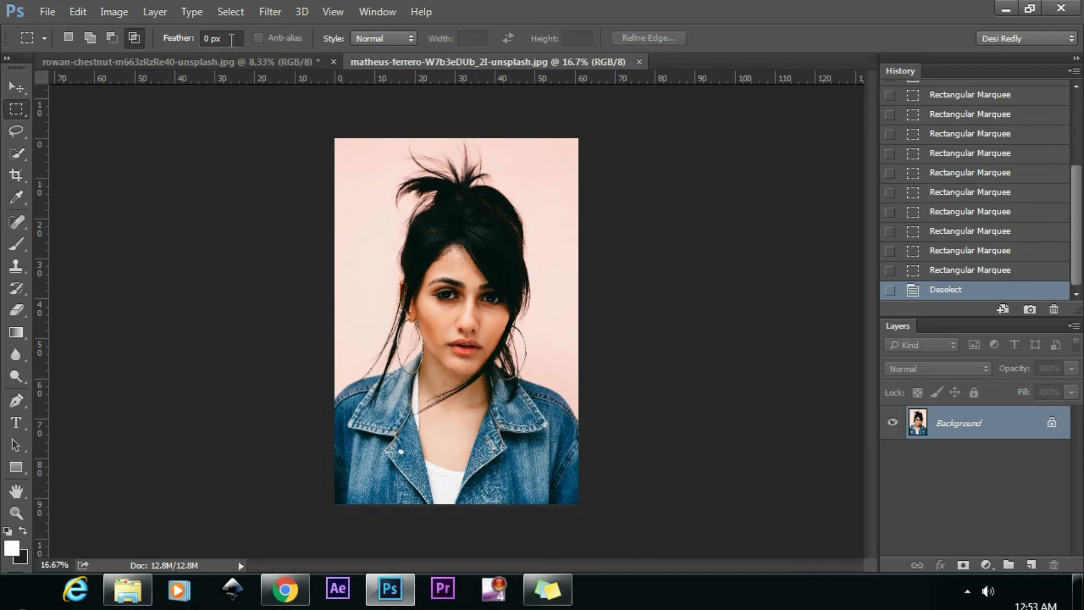
Step: Copy the face with an unfeathered rectangular marquee, paste it as a new layer and move the copy diagonally down towards the shoulder
left_click(231, 40)
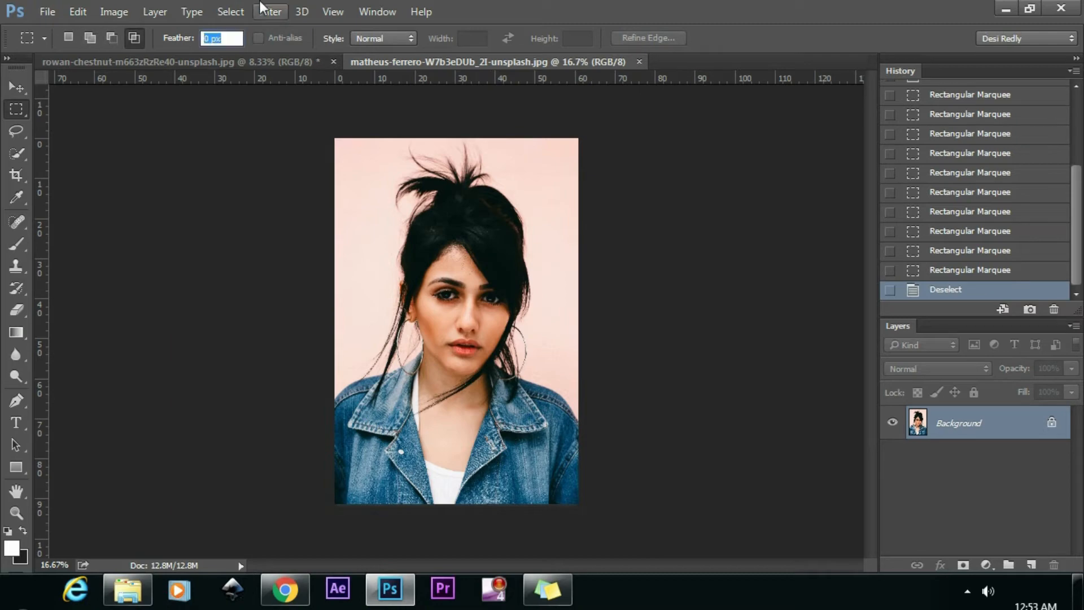
left_click_drag(513, 228, 408, 368)
key("ctrl+c")
key("ctrl+v")
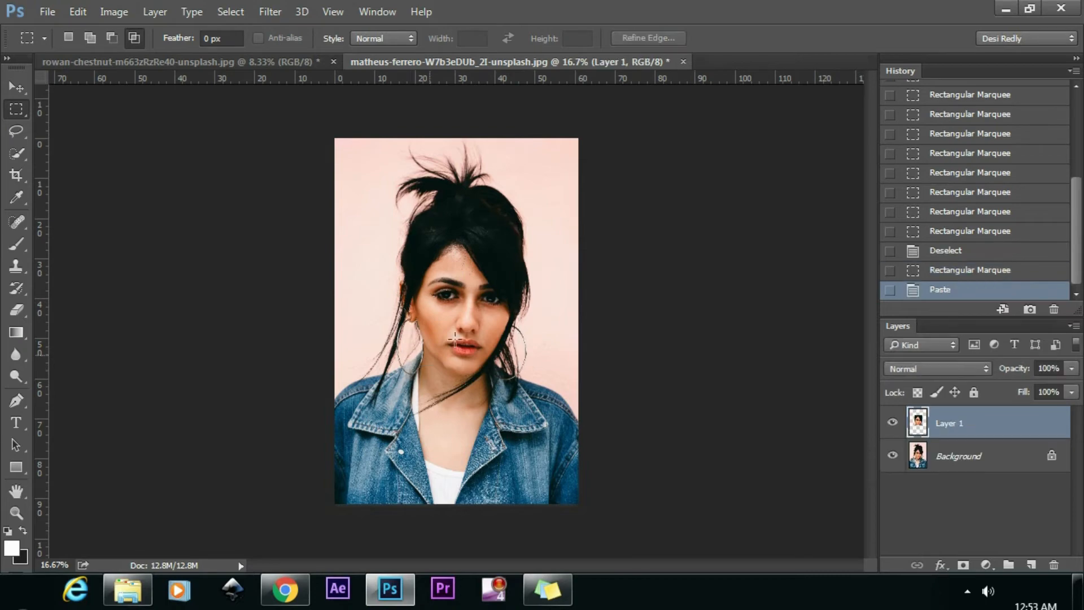
key("v")
left_click_drag(472, 272, 425, 316)
Step: Undo the face copy's move and paste, clear the selection and return to the Rectangular Marquee tool
key("z")
left_click_drag(406, 269, 459, 259)
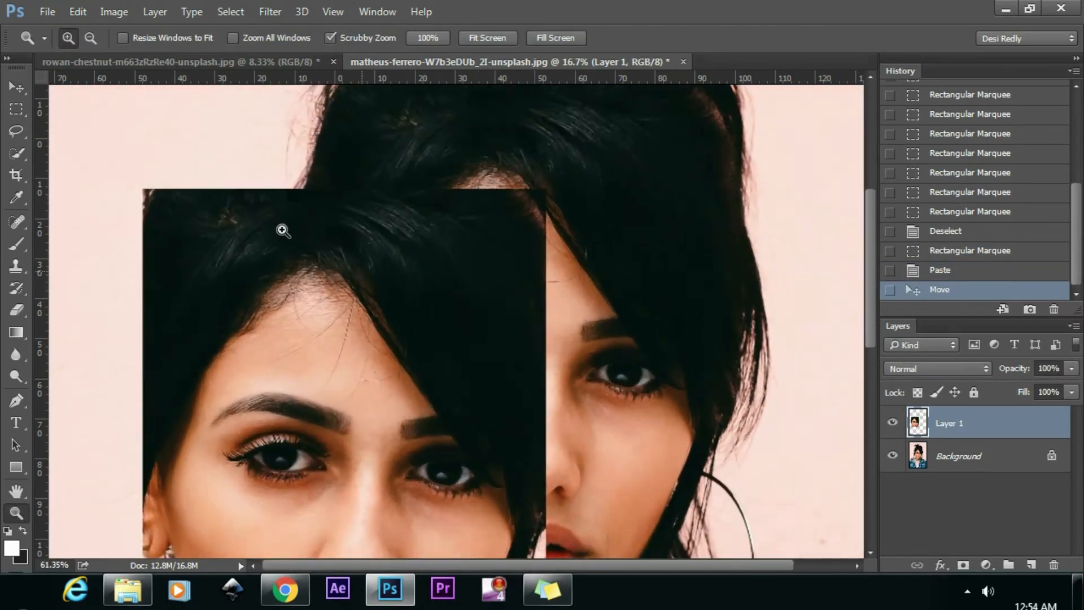
left_click_drag(385, 193, 513, 307)
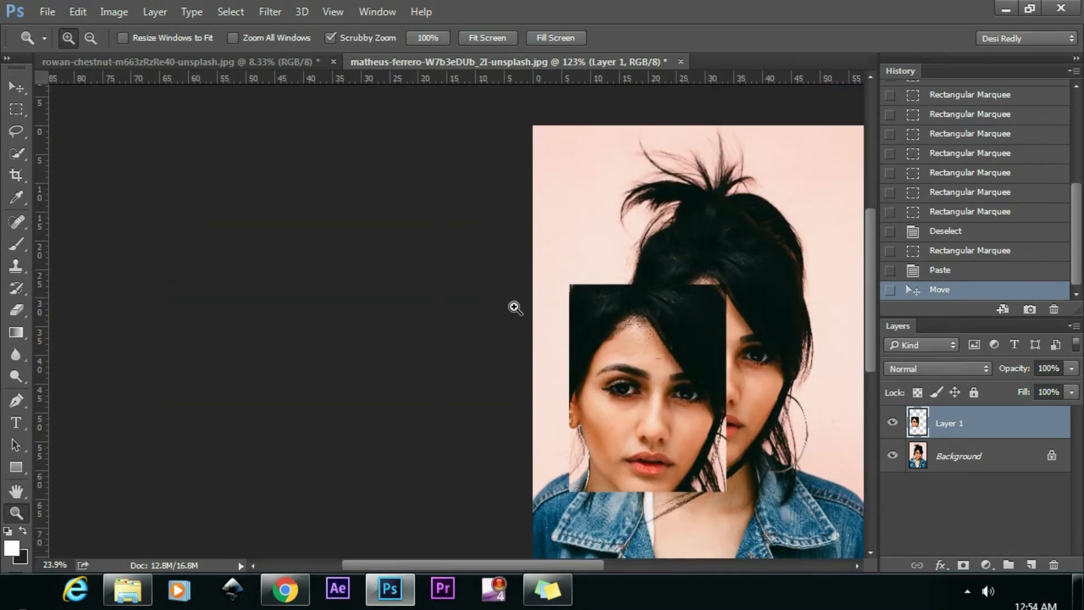
key("ctrl+0")
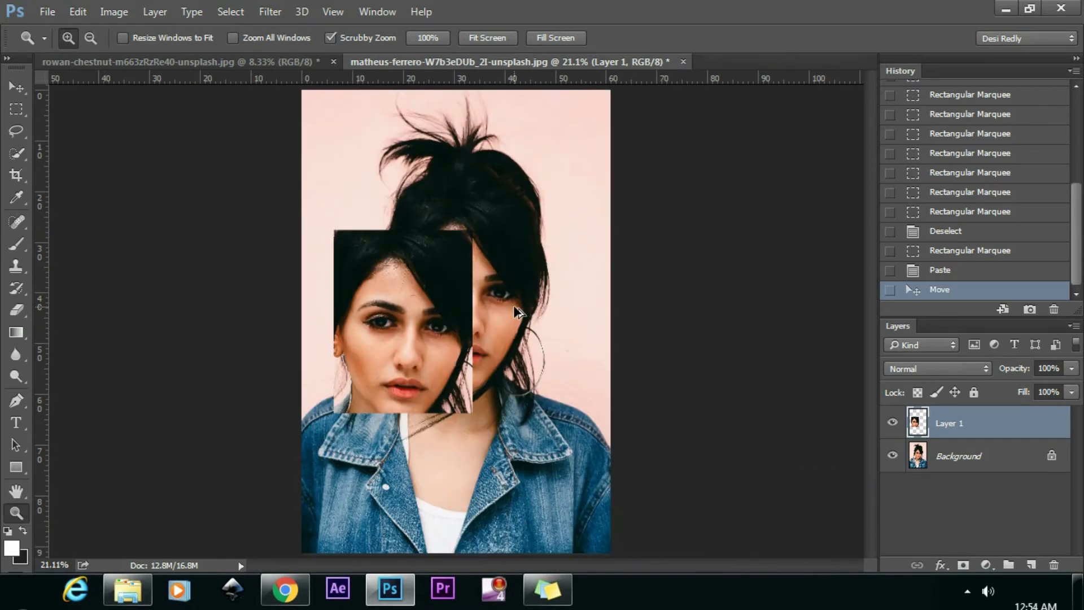
key("ctrl+z")
key("ctrl+alt+z")
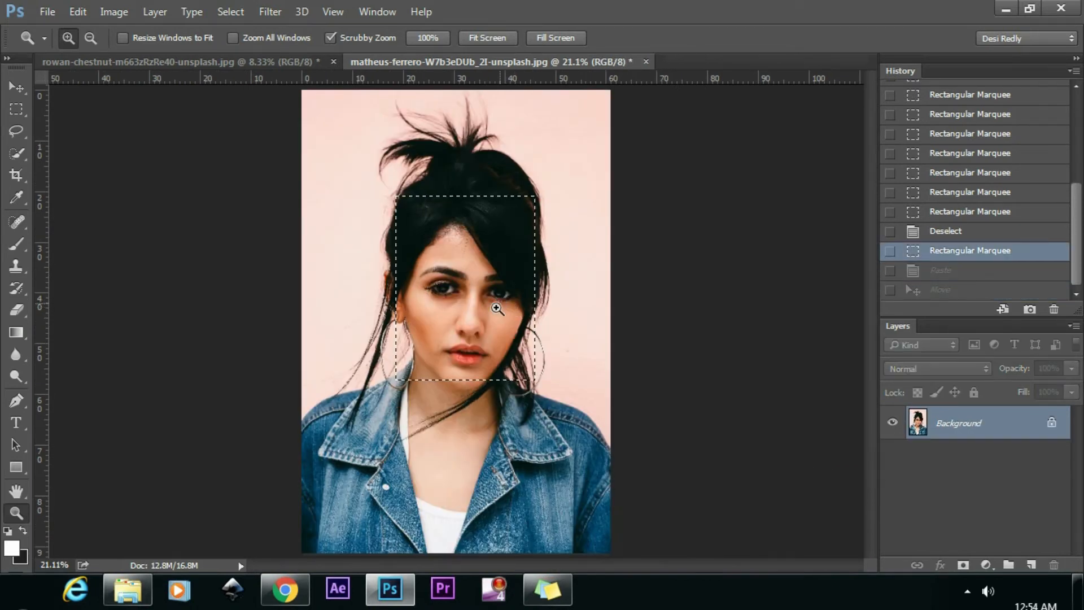
key("ctrl+d")
key("m")
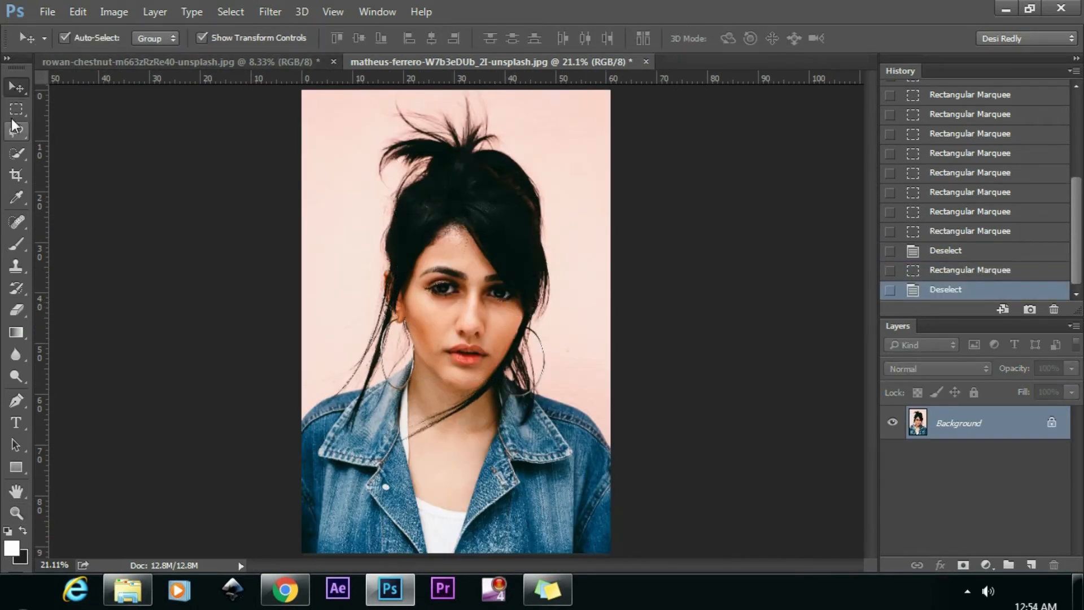
Step: Marquee the head with a 50 px feather, delete the selected pixels and undo the deletion
left_click(231, 39)
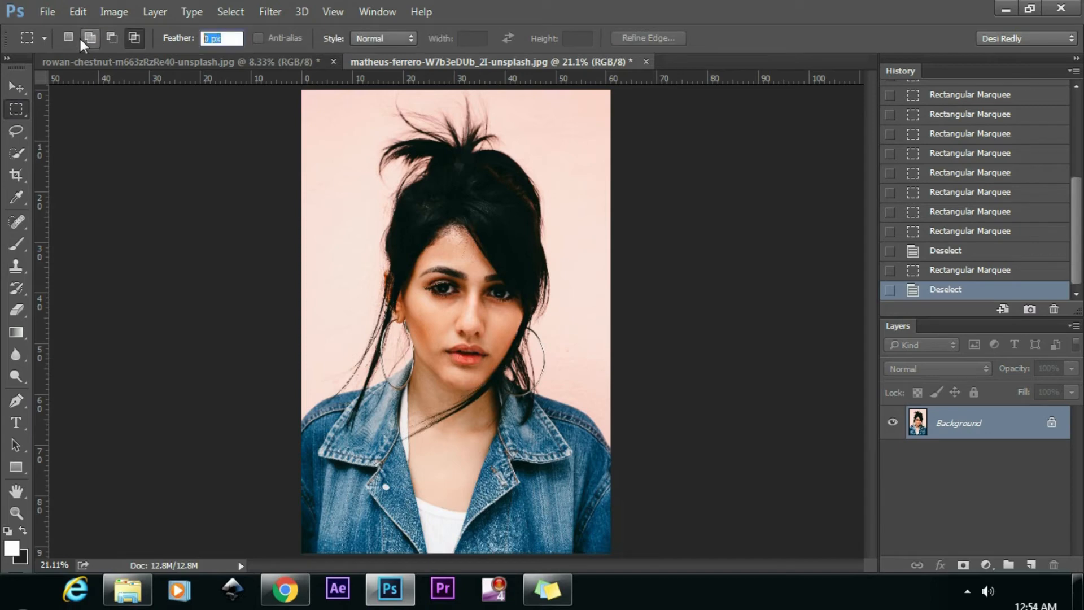
type("50")
key("Return")
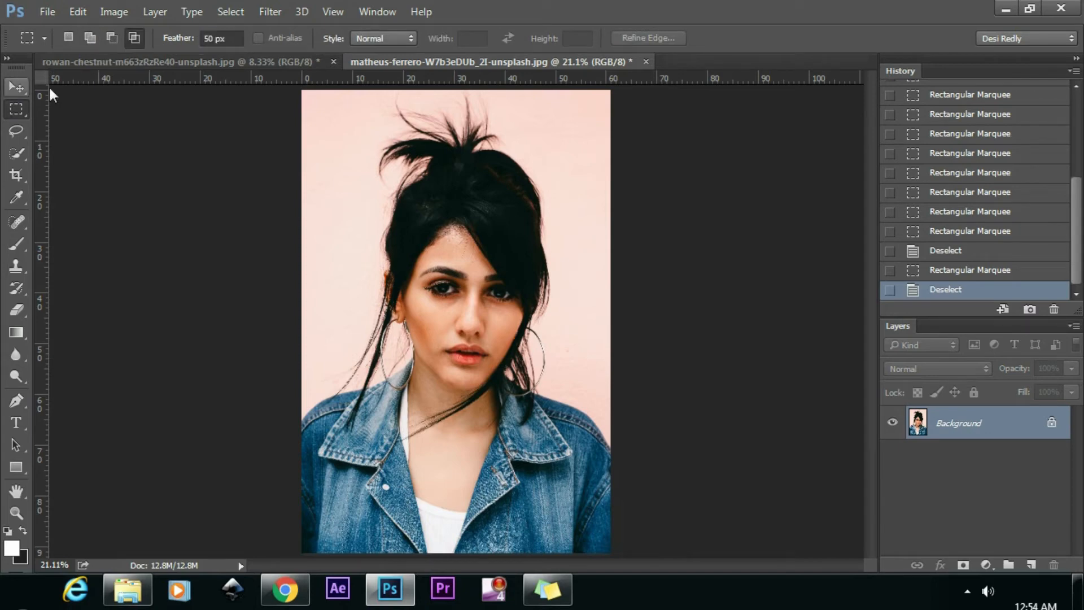
left_click_drag(558, 181, 371, 362)
key("BackSpace")
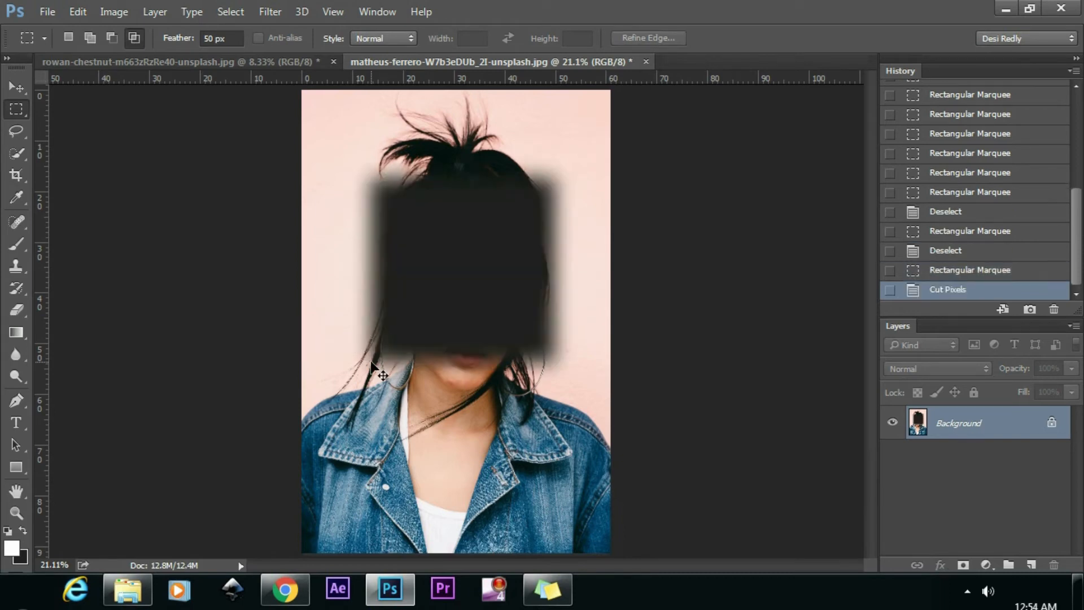
key("ctrl+z")
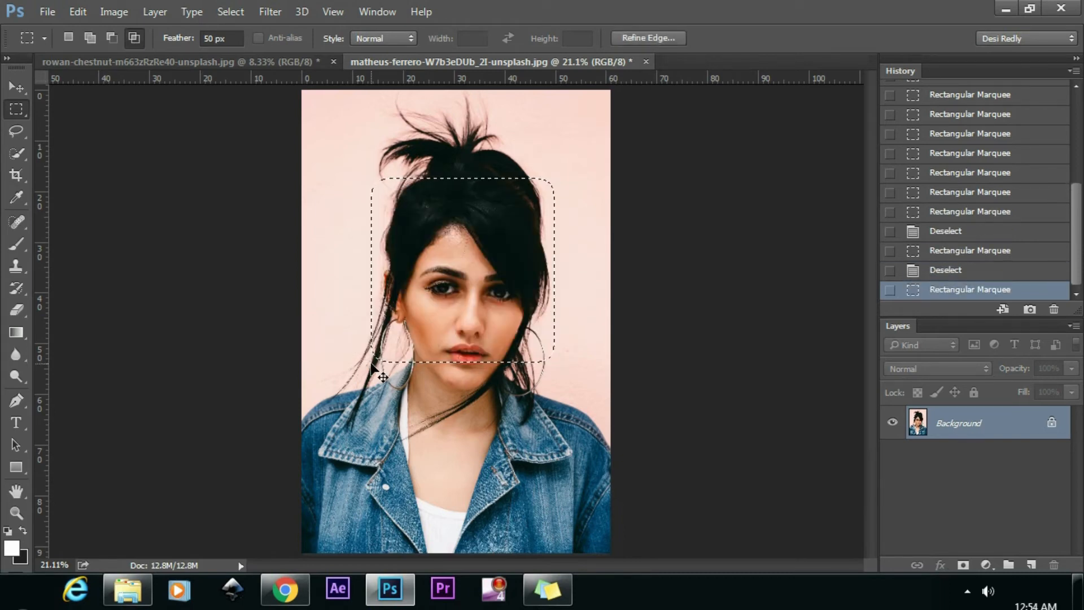
Step: Paste a copy of the feathered head selection, move it down over the jacket, and undo back to before the selection
key("ctrl+c")
key("ctrl+v")
key("v")
left_click_drag(436, 250, 371, 471)
key("z")
key("v")
key("ctrl+alt+z")
key("ctrl+alt+z")
key("ctrl+alt+z")
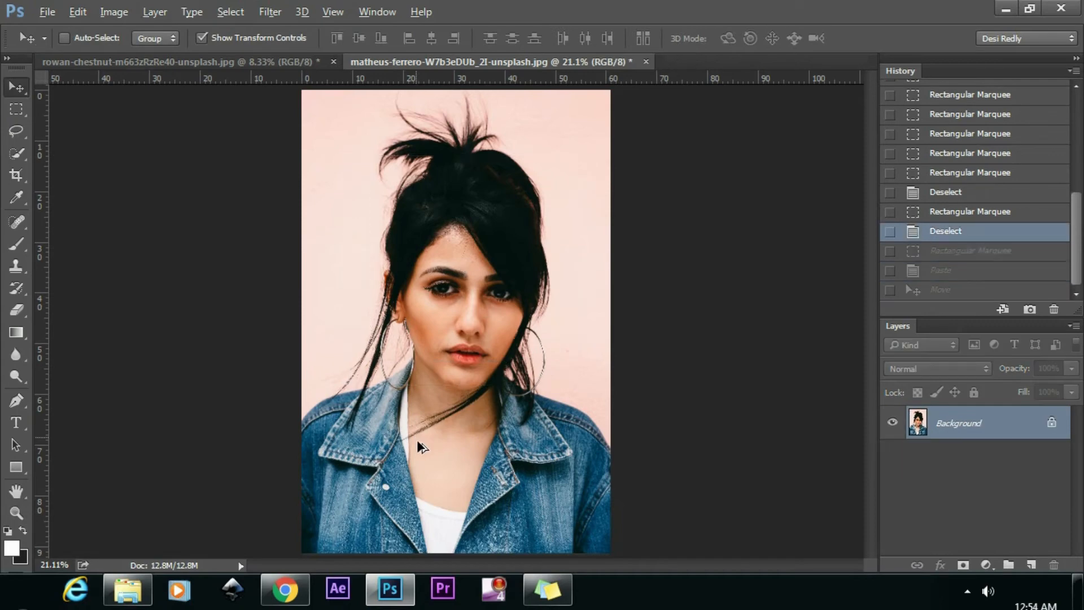
Step: Return to the Rectangular Marquee tool and reset its feather to 0 px
left_click(65, 38)
left_click(13, 110)
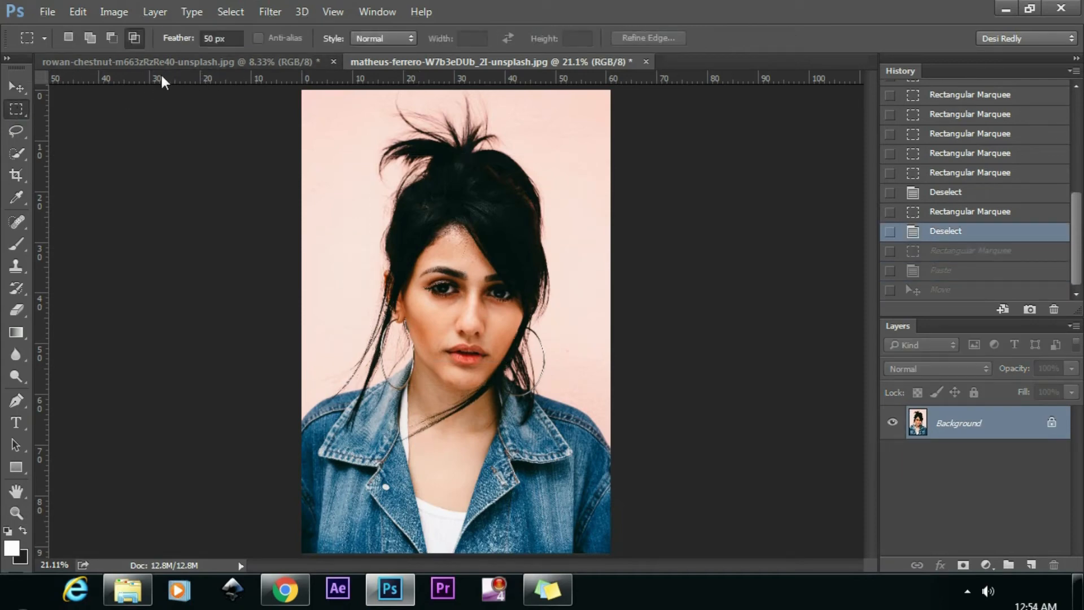
left_click(231, 38)
type("0")
key("Return")
Step: Draw a freely proportioned marquee over the head with the Normal style, and deselect it
left_click(405, 39)
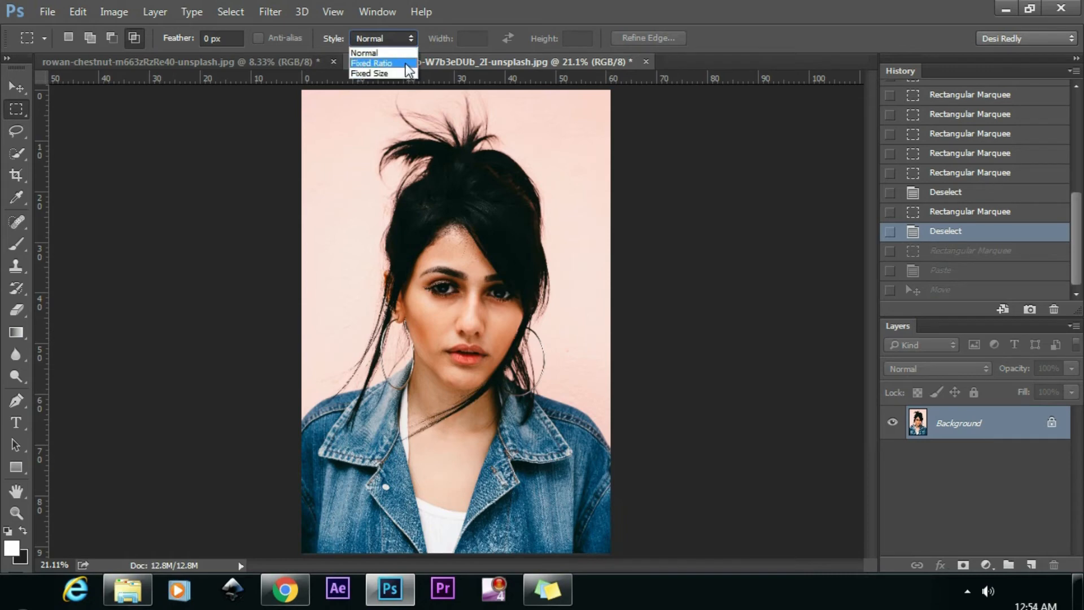
left_click(405, 53)
left_click_drag(590, 151, 334, 350)
key("ctrl+d")
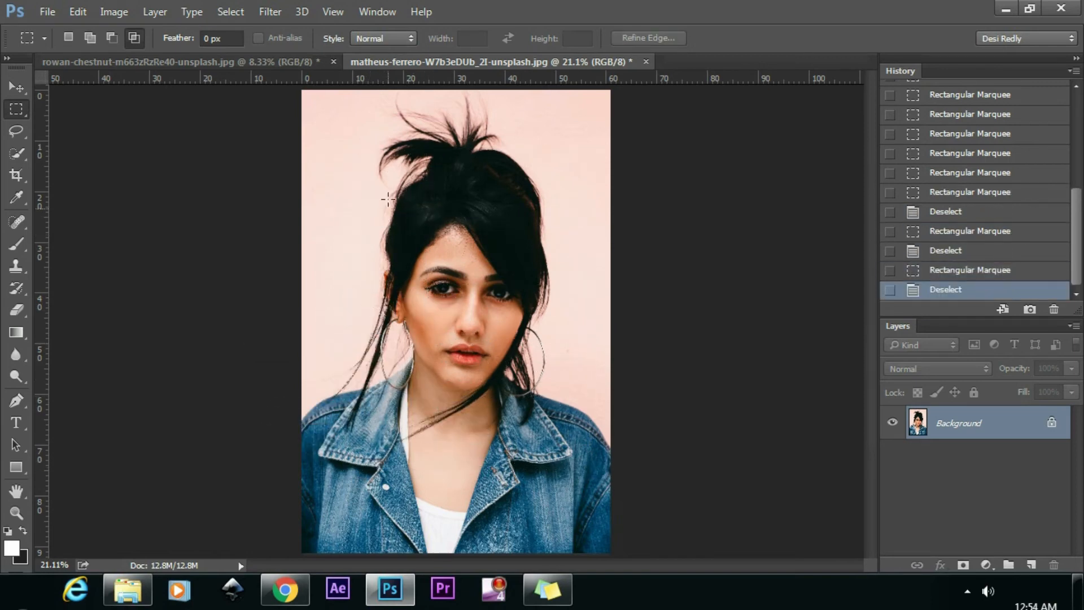
Step: Set the marquee style to Fixed Ratio, draw a 1:1 square selection over the hair and face, and deselect it
left_click(389, 43)
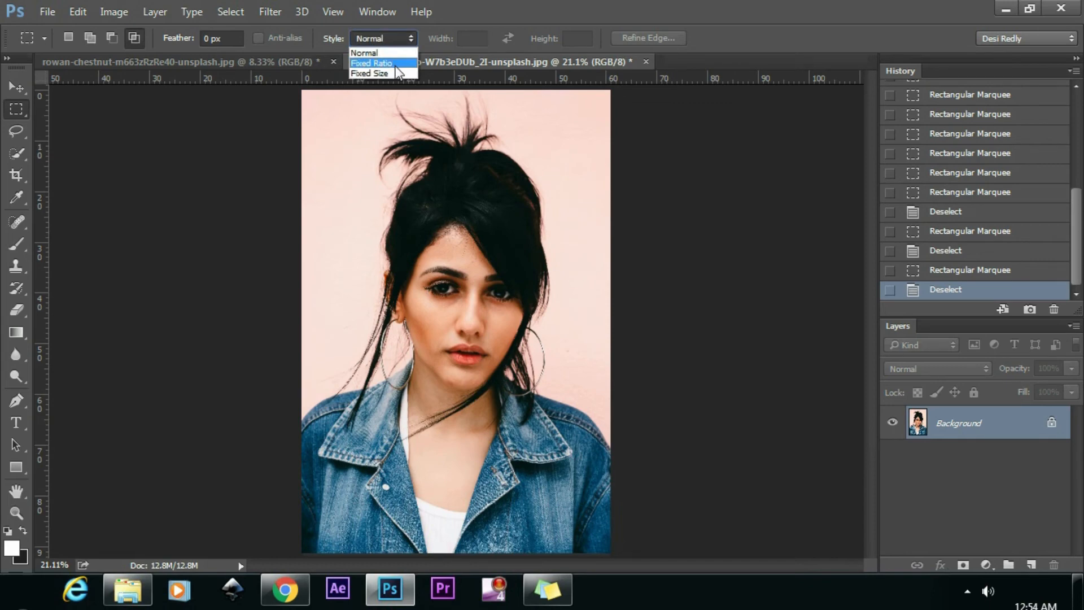
left_click(376, 63)
left_click_drag(331, 163, 537, 344)
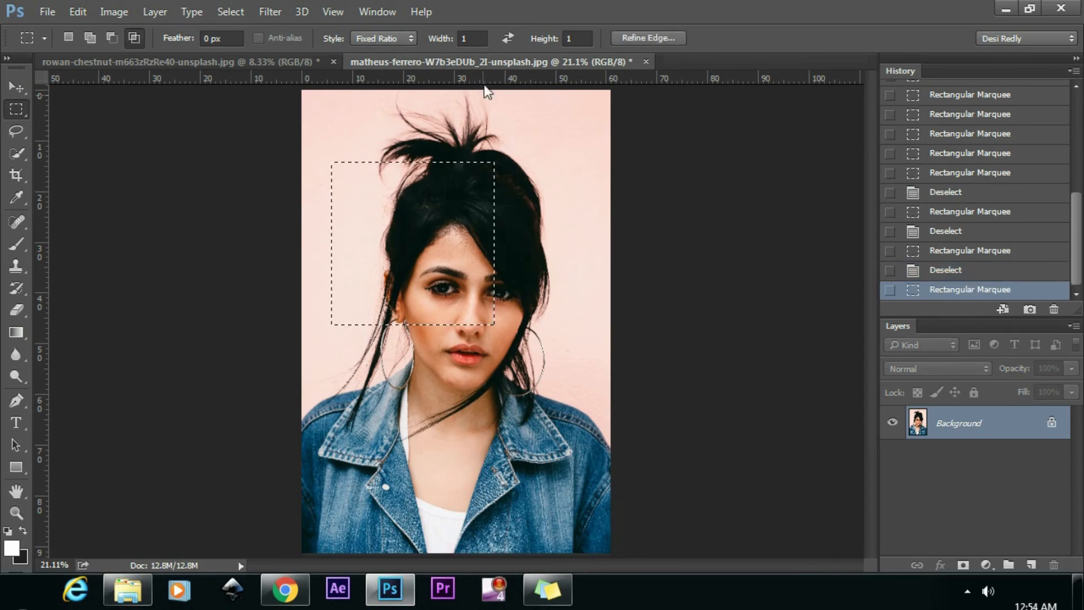
left_click(521, 202)
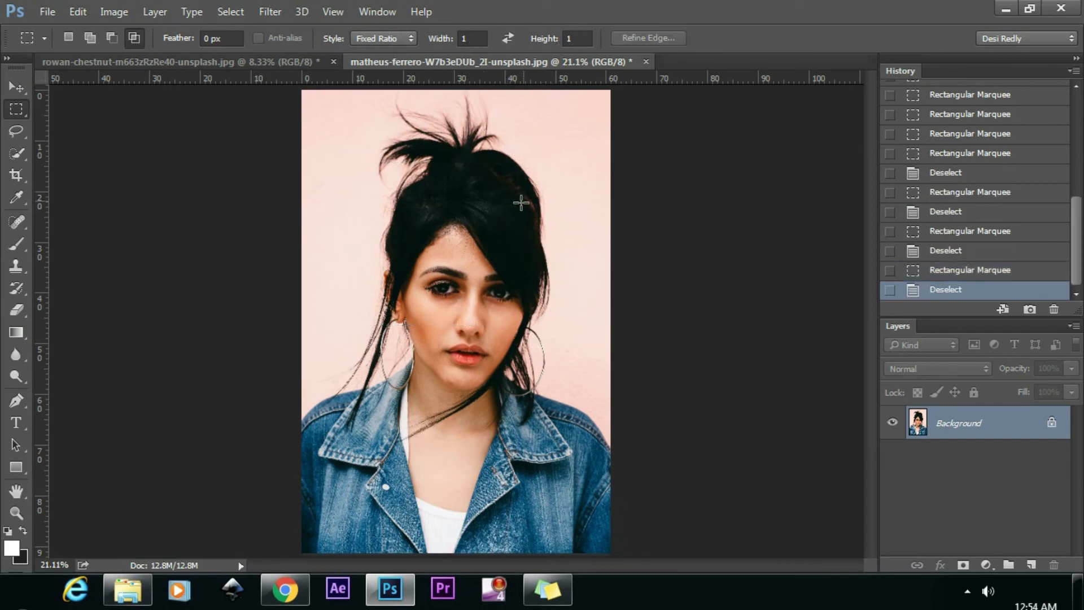
Step: Set the fixed-ratio height to 4 and draw a tall 1:4 marquee along the side of the face
left_click(581, 38)
type("4")
key("Return")
left_click_drag(563, 168, 389, 408)
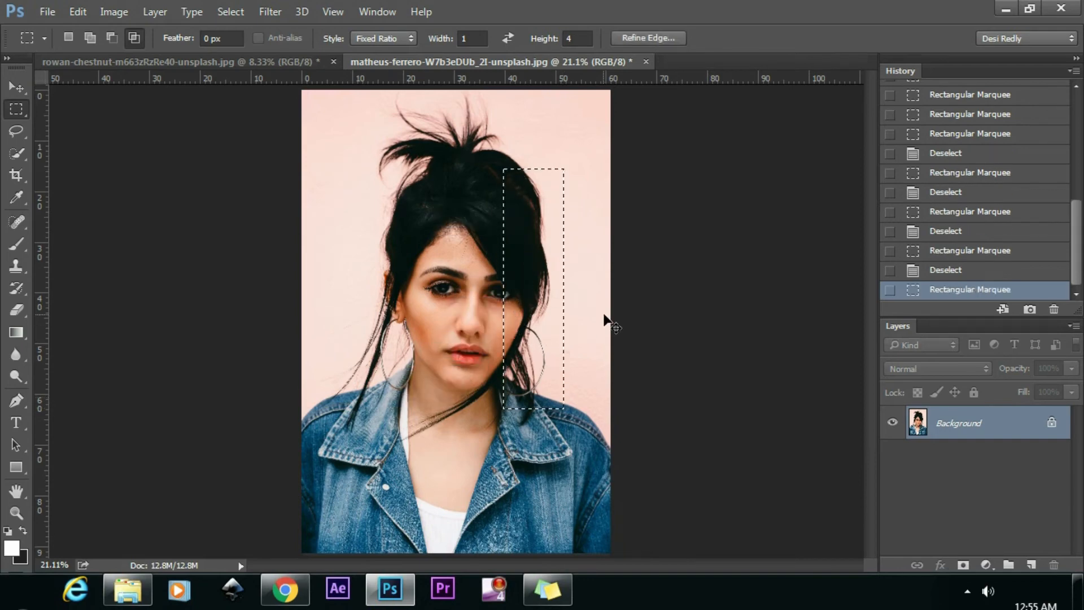
Step: Clear the tall marquee, set the style to Fixed Size, and place 150 x 150 px marquees around the hair
left_click(541, 257)
left_click(391, 40)
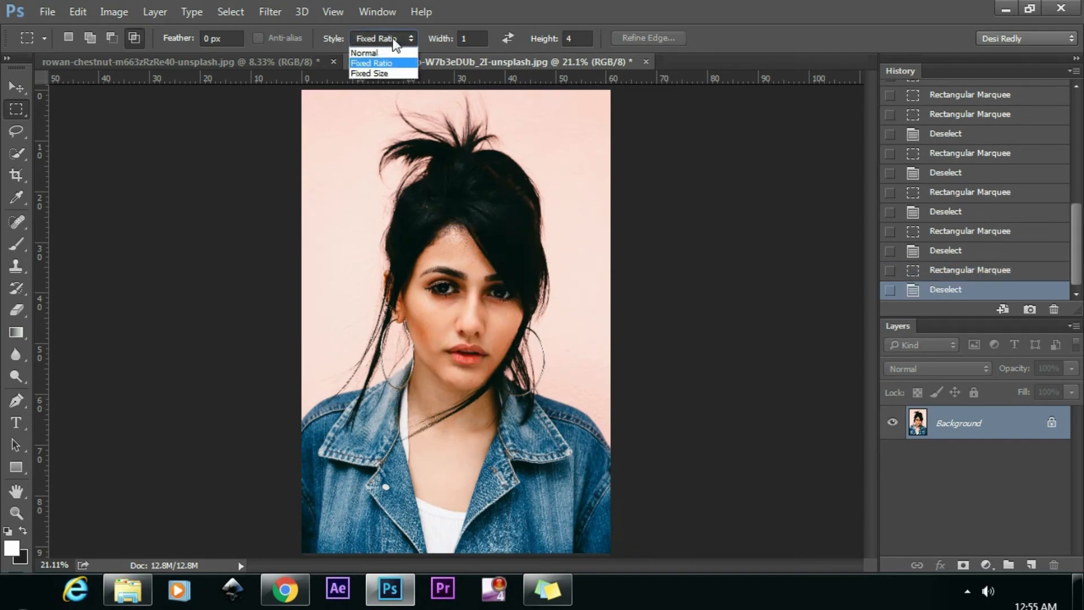
left_click(389, 74)
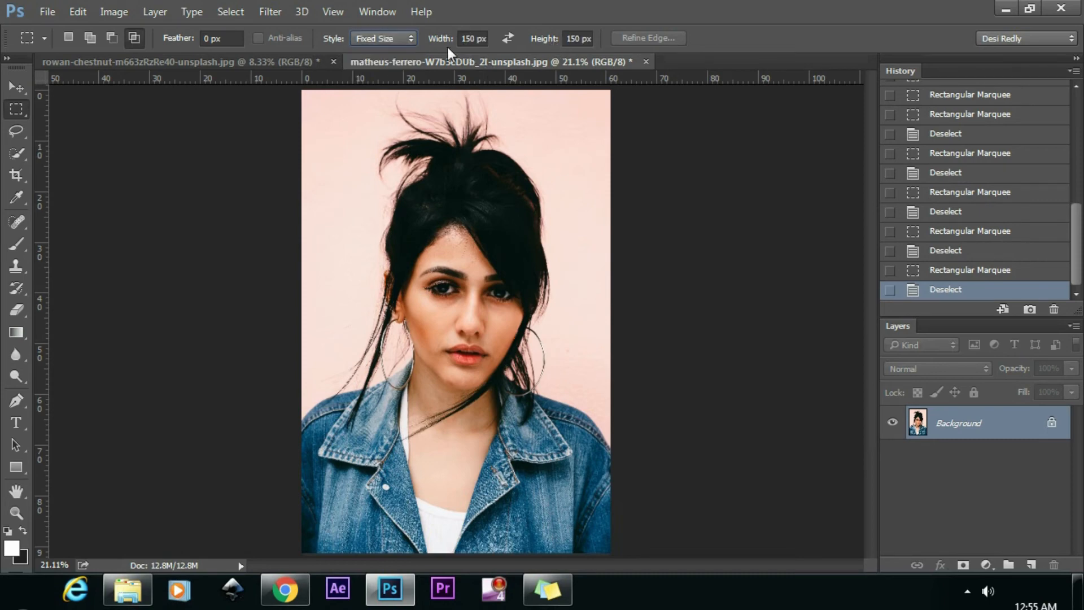
left_click_drag(554, 150, 431, 278)
mouse_move(573, 225)
left_mouse_down()
mouse_move(581, 218)
mouse_move(568, 221)
left_mouse_up()
left_click(508, 240)
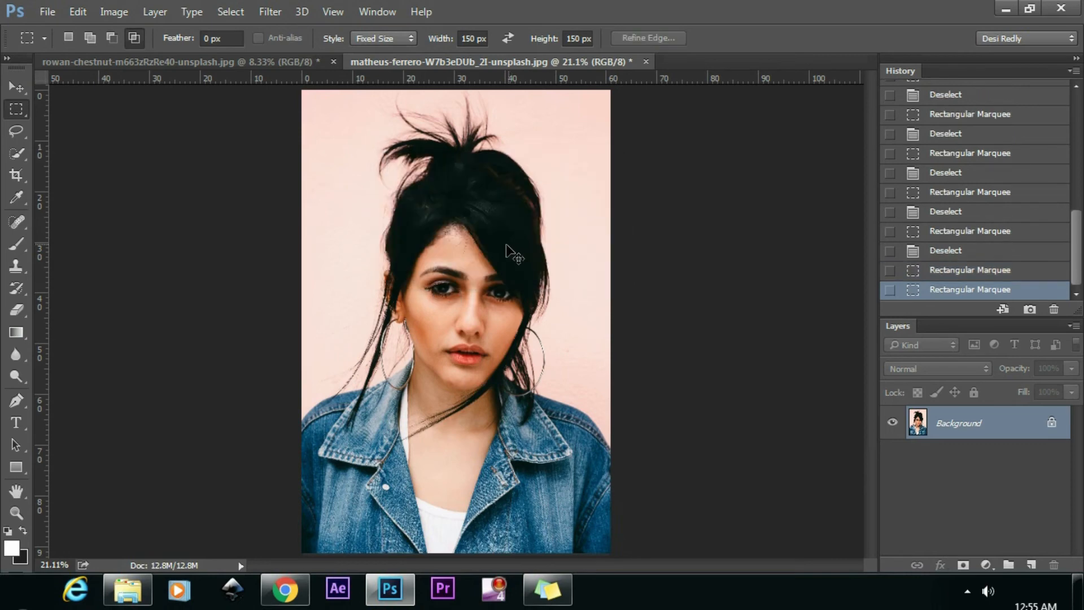
Step: Switch to the Elliptical Marquee tool, draw an elliptical selection over the hair and forehead, and deselect it
right_click(17, 109)
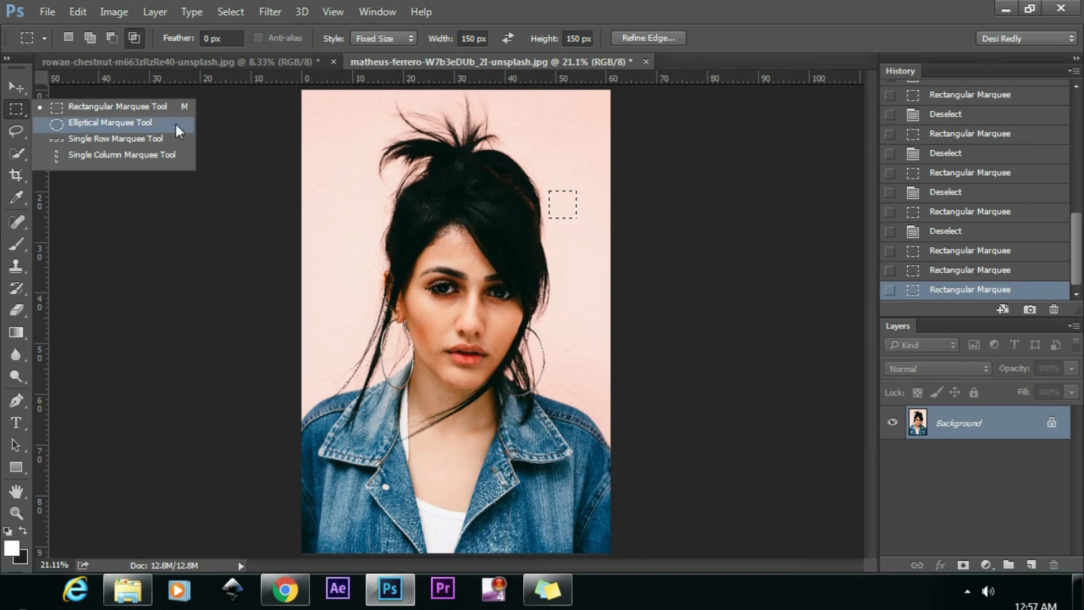
left_click(140, 121)
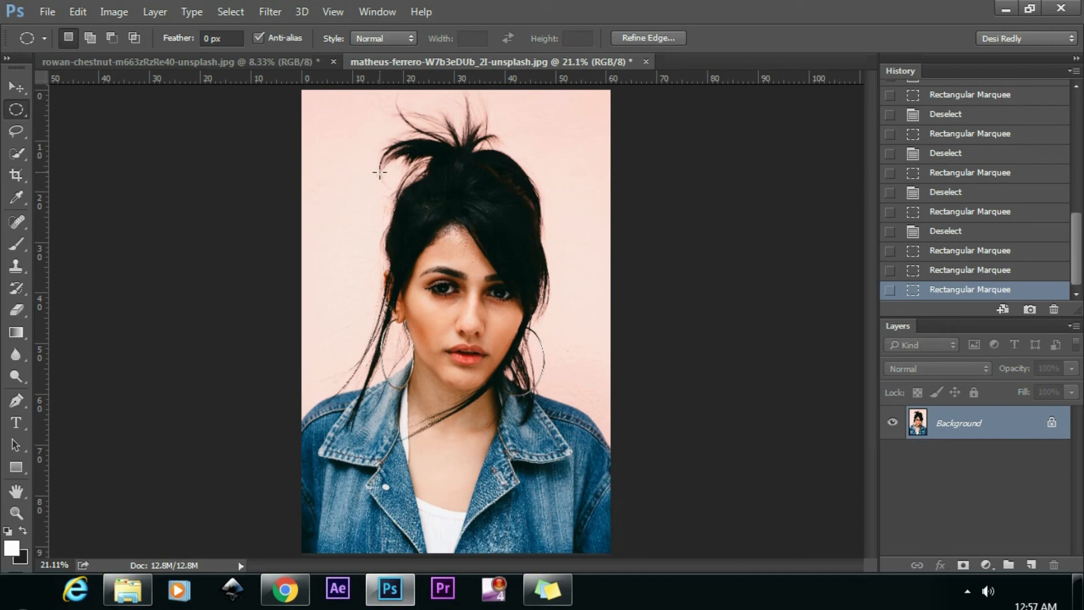
left_click(350, 197)
left_click_drag(350, 173, 468, 254)
left_click(561, 268)
Step: Draw a tall elliptical selection from the forehead down to the jacket, shift it slightly, and deselect it
left_click_drag(403, 228, 560, 481)
left_click_drag(533, 313, 516, 328)
left_click(545, 419)
left_click(13, 113)
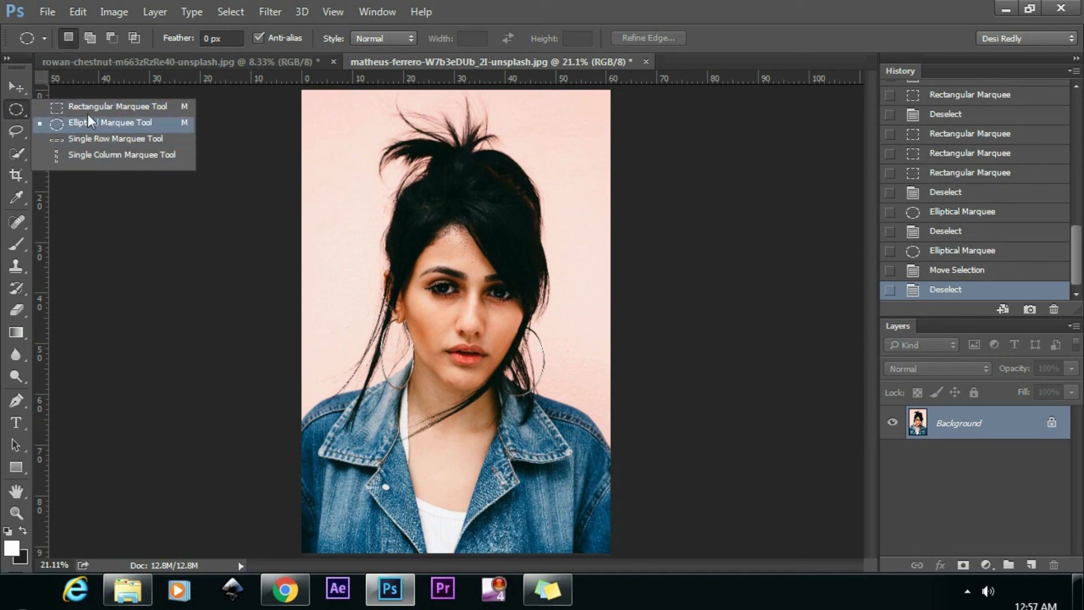
left_click(16, 114)
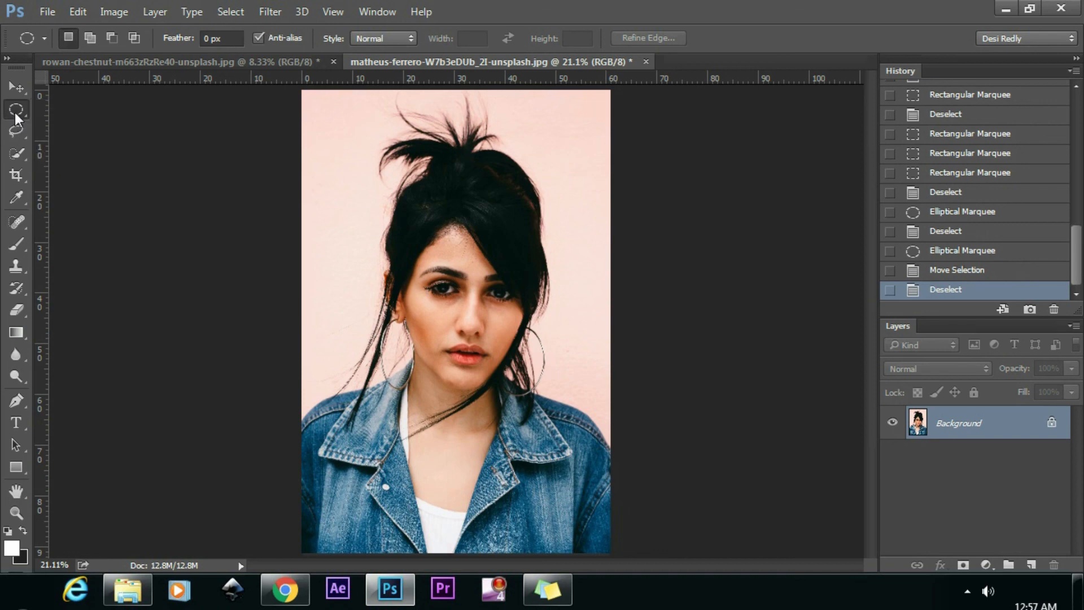